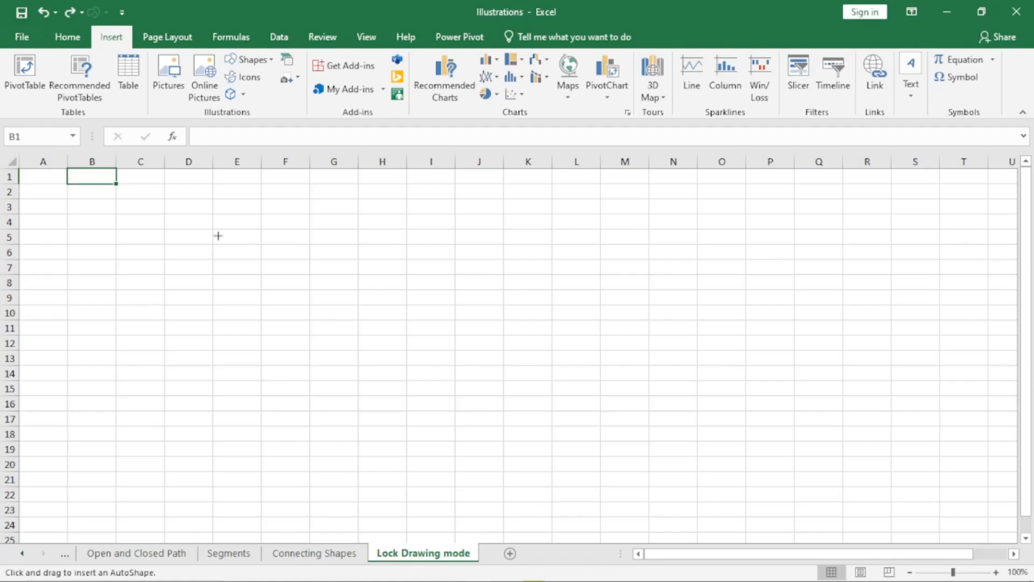
Insert a default-size square at cell E5 and draw a rectangle about 5.1 cm wide and 2.1 cm high beside it, around H5.
left_click(218, 236)
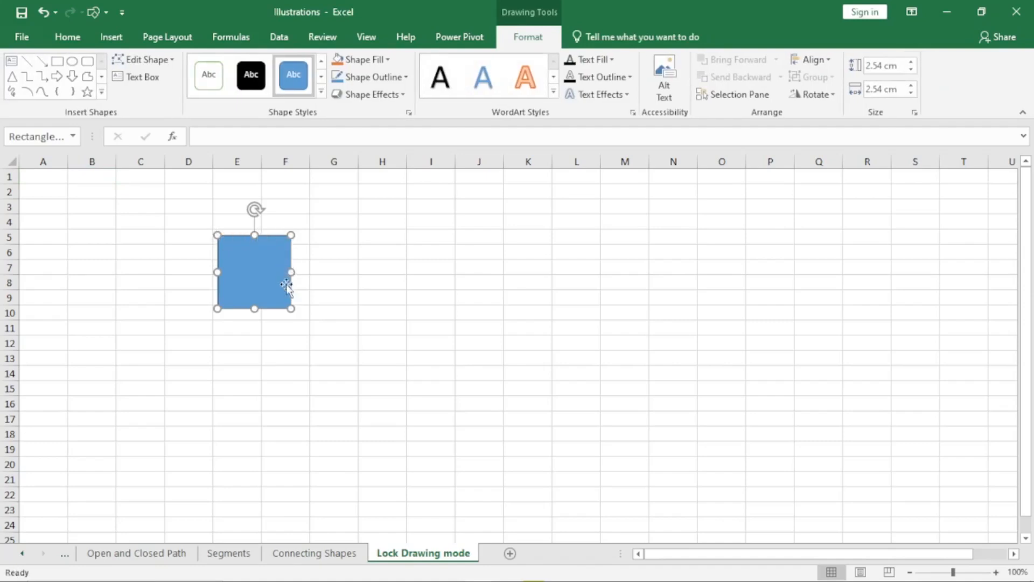
left_click(381, 256)
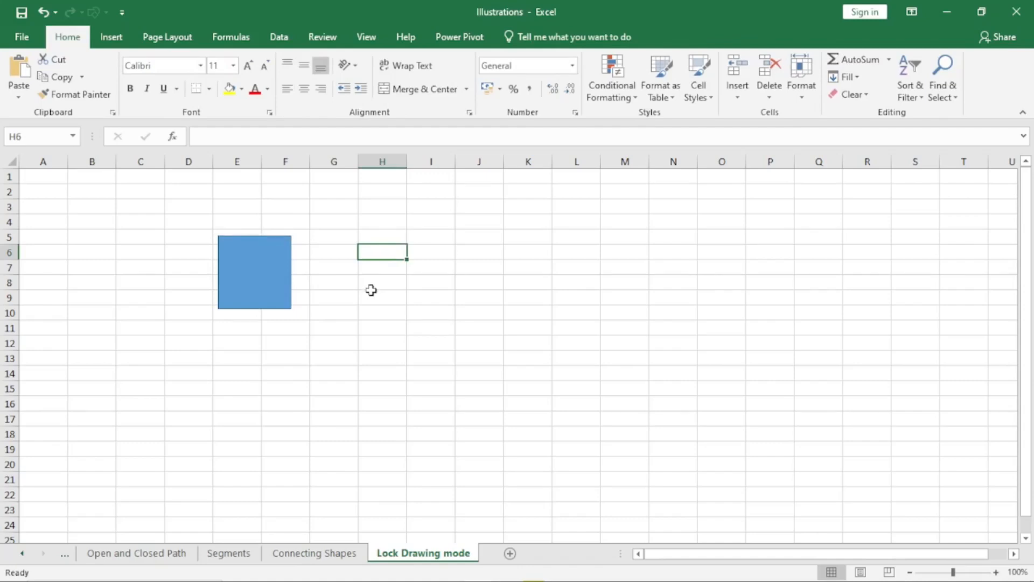
left_click(251, 274)
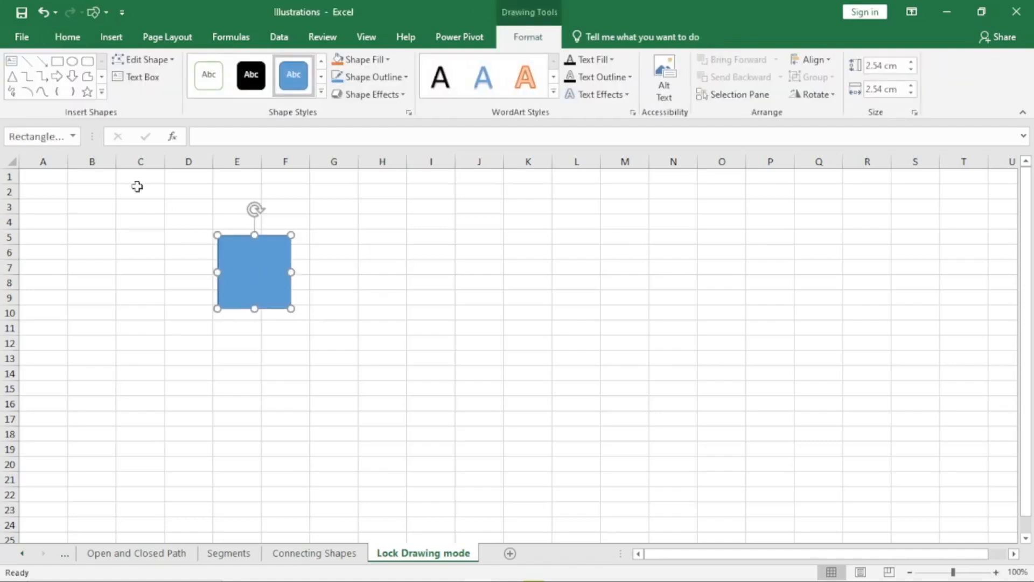
left_click(57, 63)
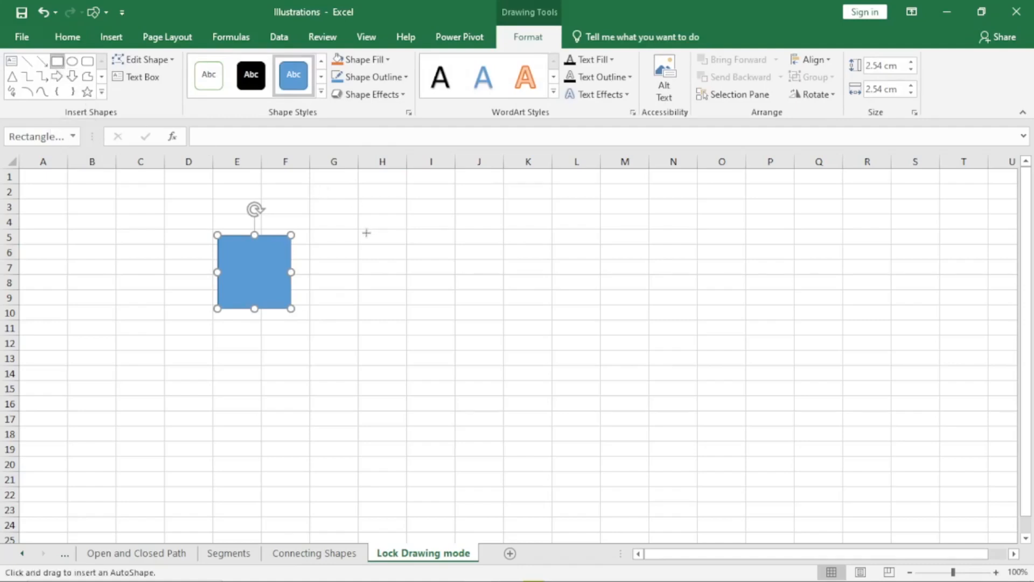
left_click_drag(357, 229, 505, 289)
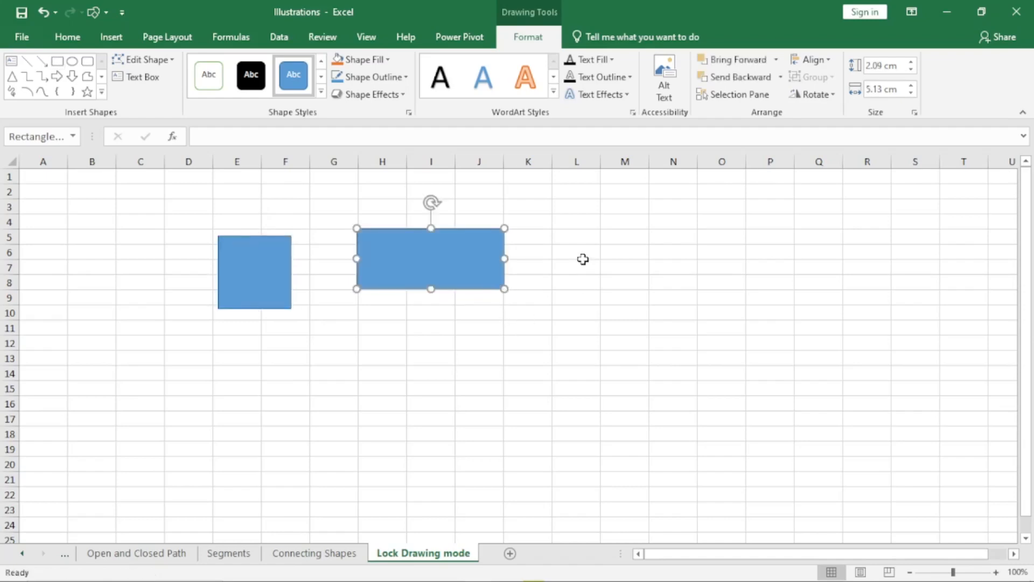
Insert a default-size square in column E starting at row 12, below the first shapes.
scroll(535, 272, "down", 3)
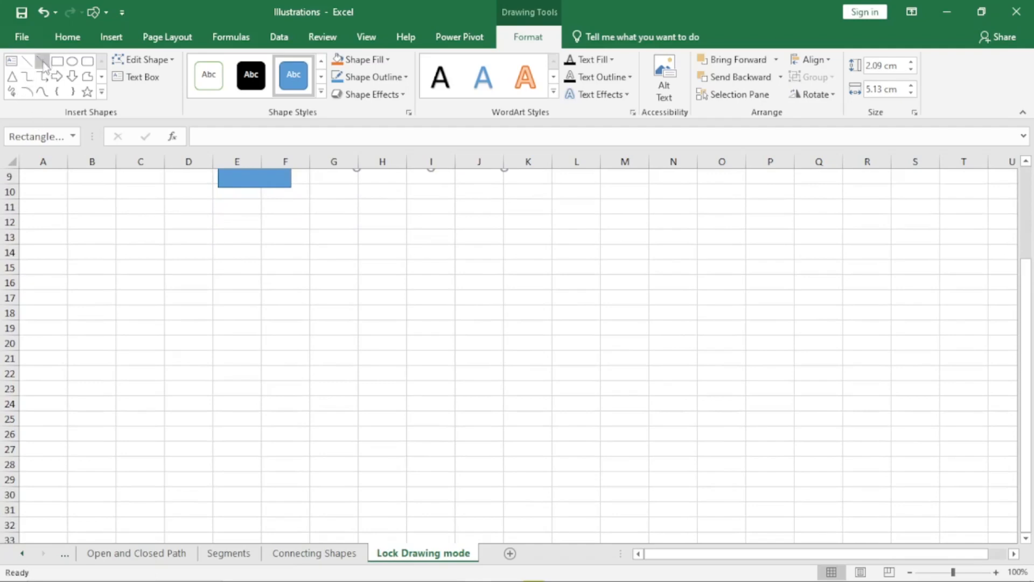
left_click(58, 61)
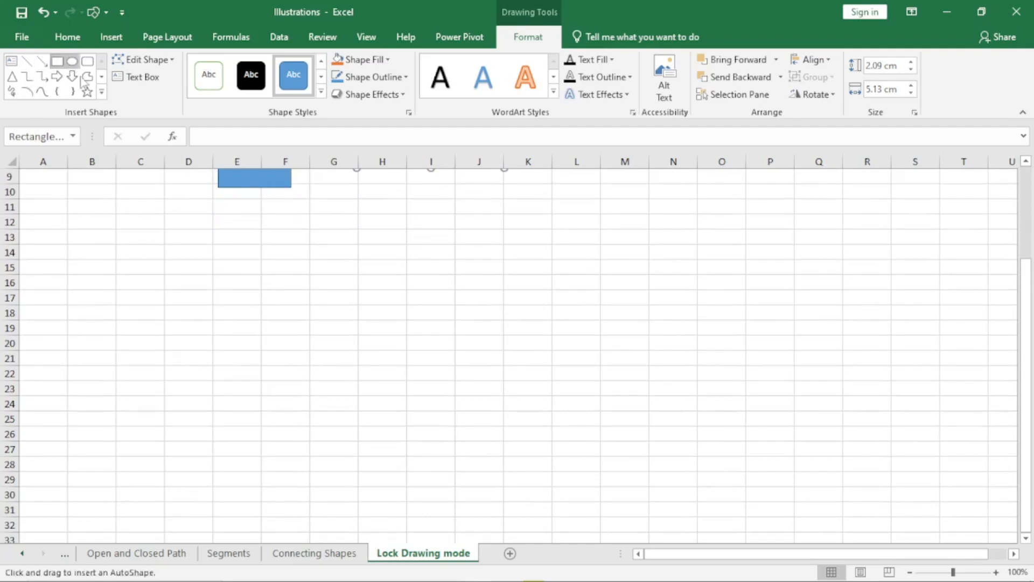
left_click(228, 223)
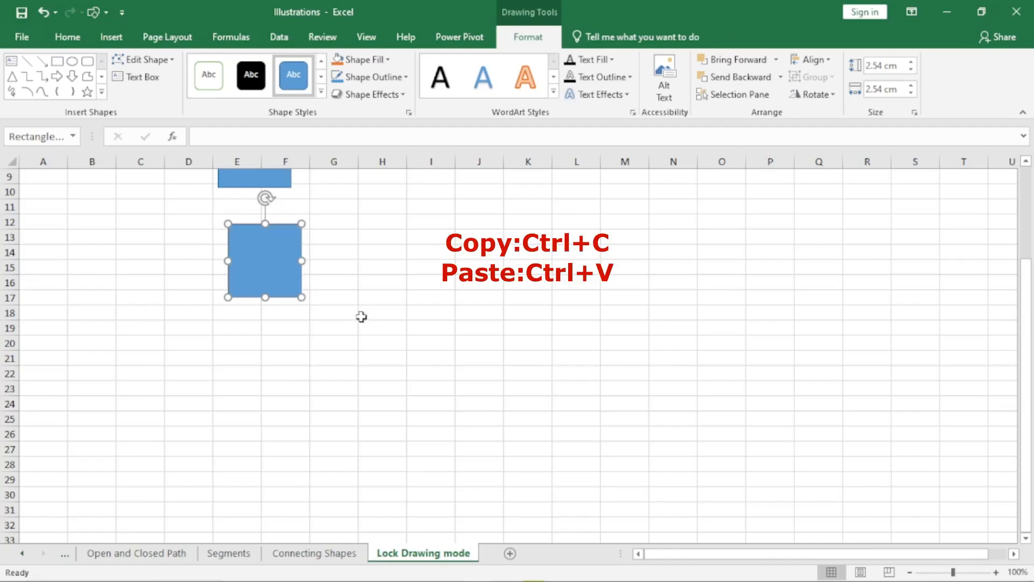
Paste eleven copies of the square at row 12, then move the last copy away from the stack.
key("ctrl+v")
key("ctrl+v")
key("ctrl+v")
key("ctrl+v")
key("ctrl+v")
key("ctrl+v")
key("ctrl+v")
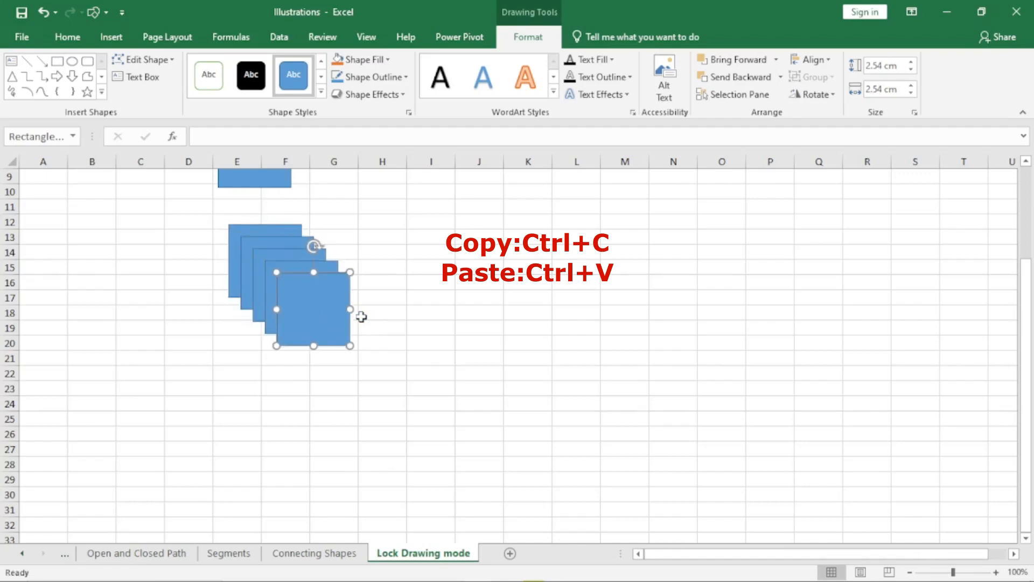
key("ctrl+v")
key("ctrl+v")
key("ctrl+v")
key("ctrl+v")
key("ctrl+v")
key("ctrl+v")
key("ctrl+v")
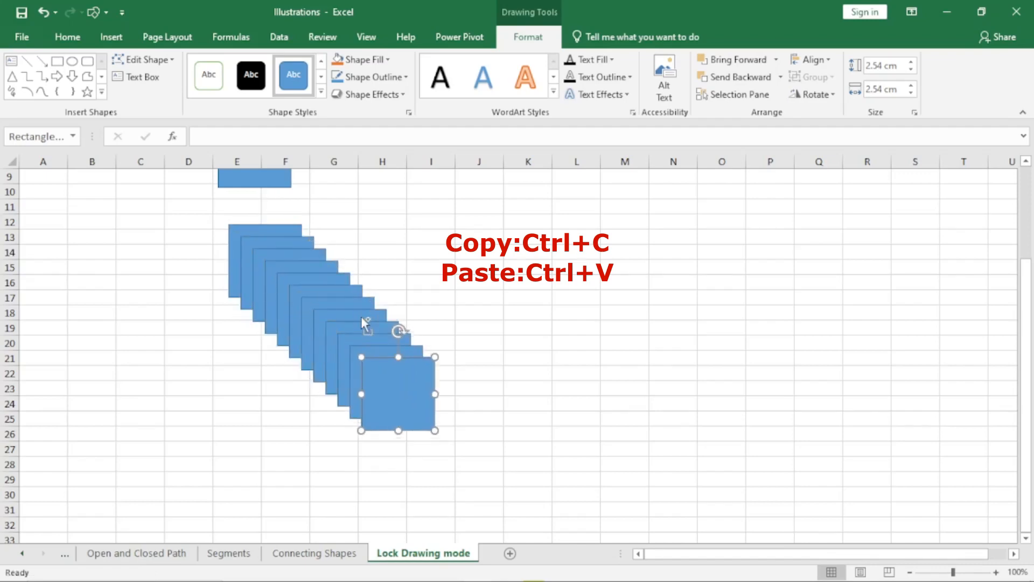
left_click_drag(440, 425, 629, 257)
Insert another default-size square in the empty area at cell E35.
scroll(526, 284, "down", 8)
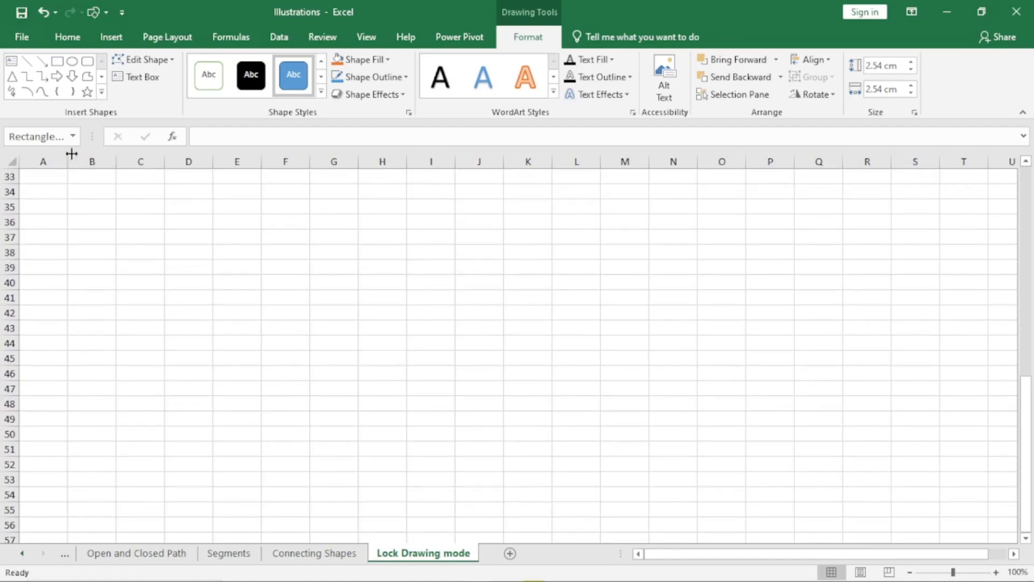
left_click(58, 62)
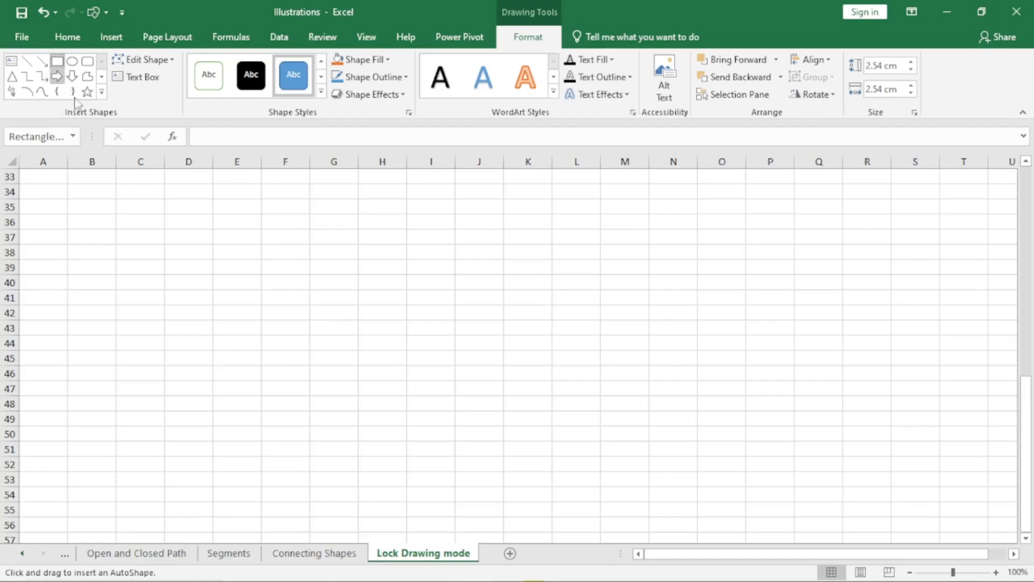
left_click(230, 203)
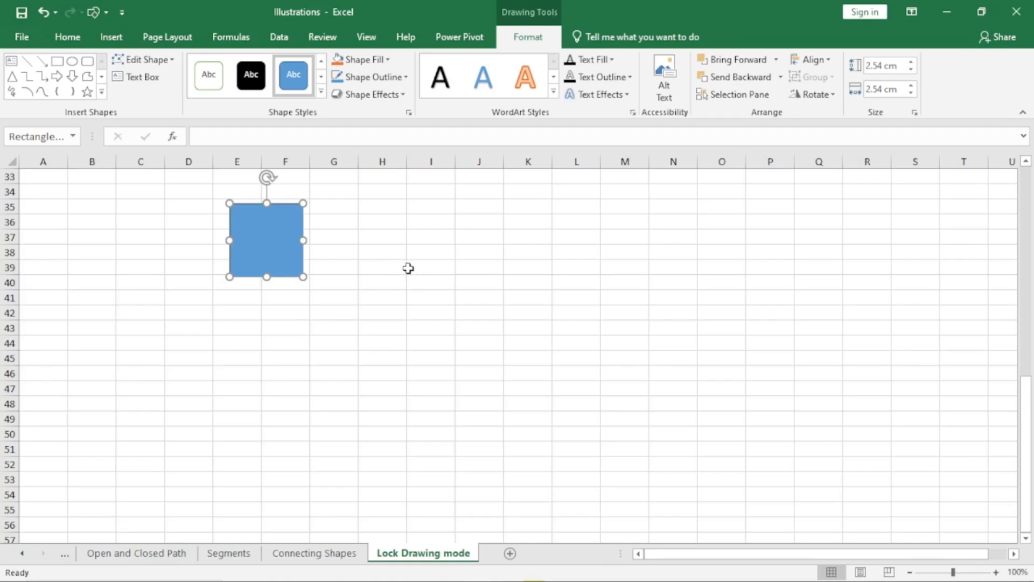
Duplicate the square at E35 fifteen times, forming a staggered diagonal stack.
key("ctrl+d")
key("ctrl+d")
key("ctrl+d")
key("ctrl+d")
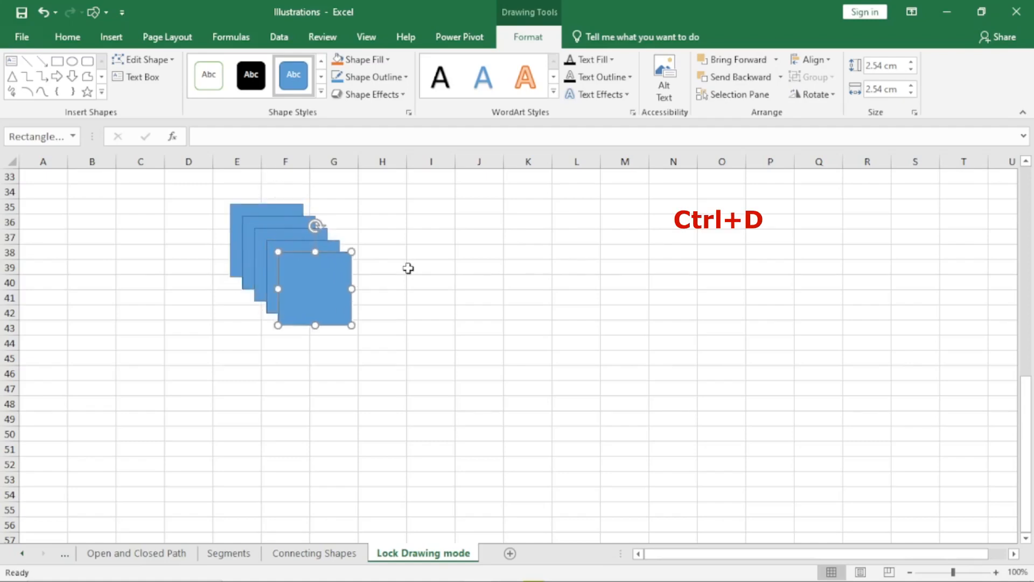
key("ctrl+d")
key("ctrl+d")
key("ctrl+d")
key("ctrl+d")
key("ctrl+d")
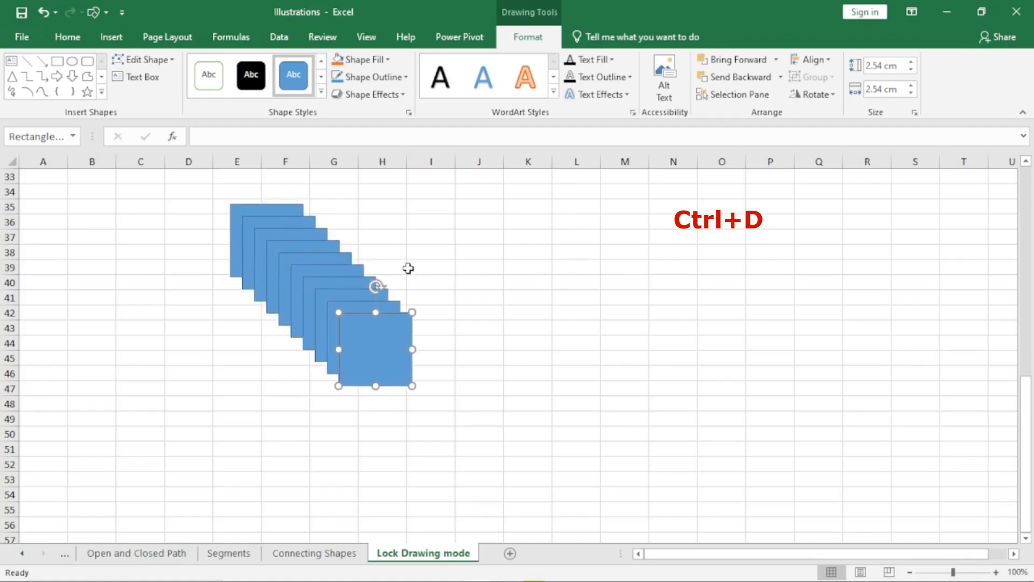
key("ctrl+d")
key("ctrl+d")
key("ctrl+d")
key("ctrl+d")
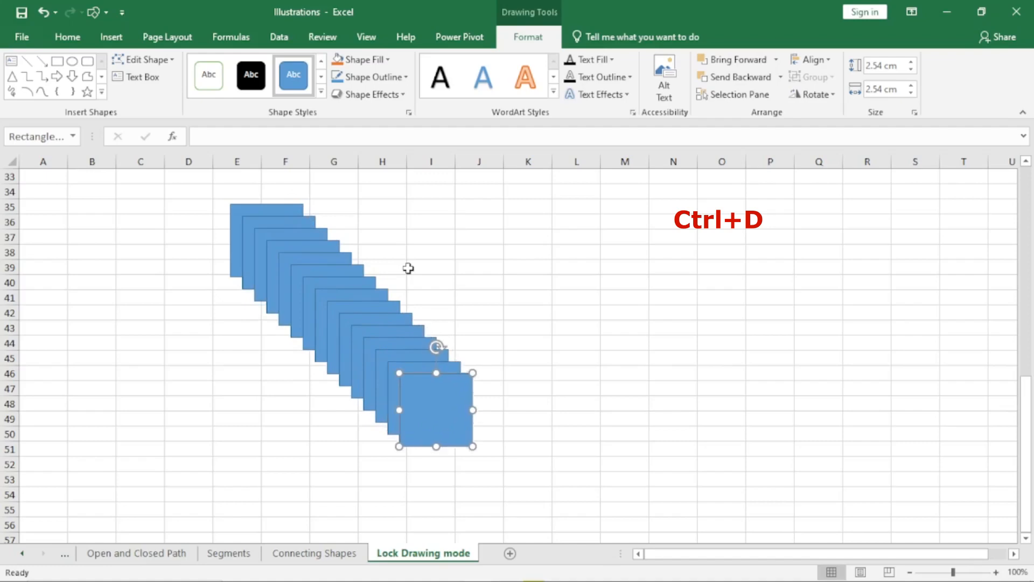
key("ctrl+d")
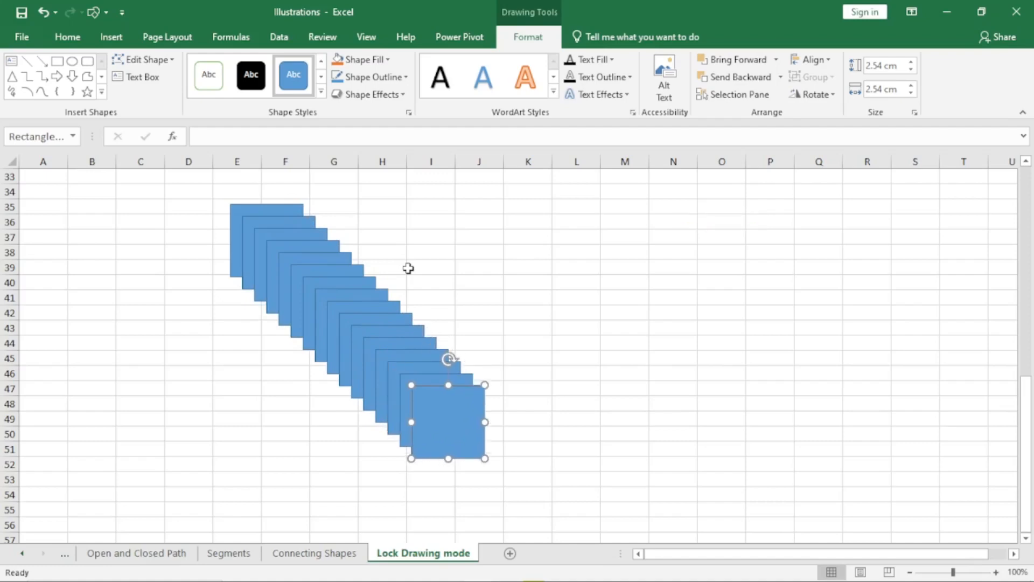
Insert a default-size square at cell E60 and turn on Lock Drawing Mode for the Rectangle shape.
scroll(395, 277, "down", 3)
scroll(392, 276, "up", 3)
scroll(392, 276, "down", 8)
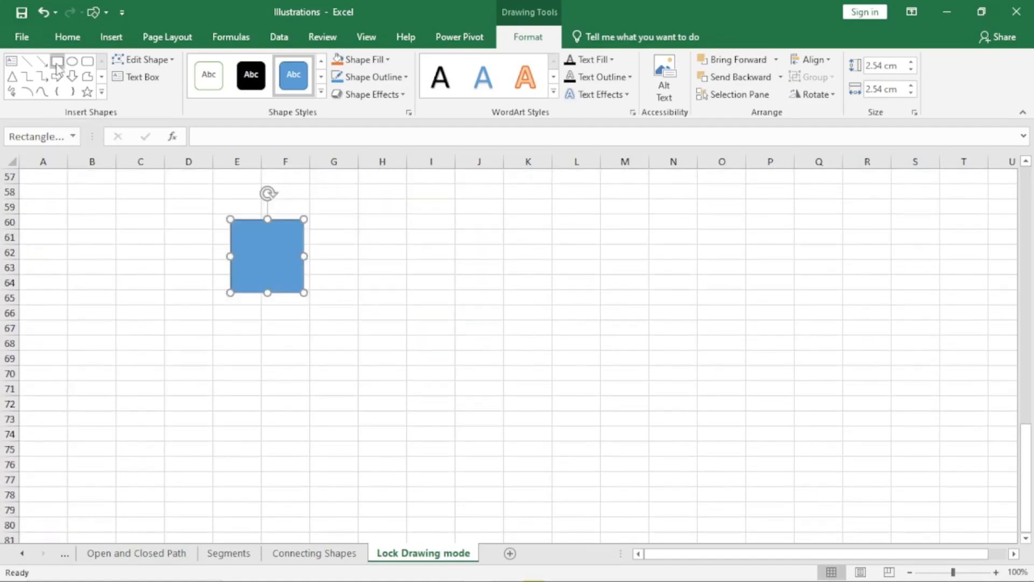
right_click(57, 64)
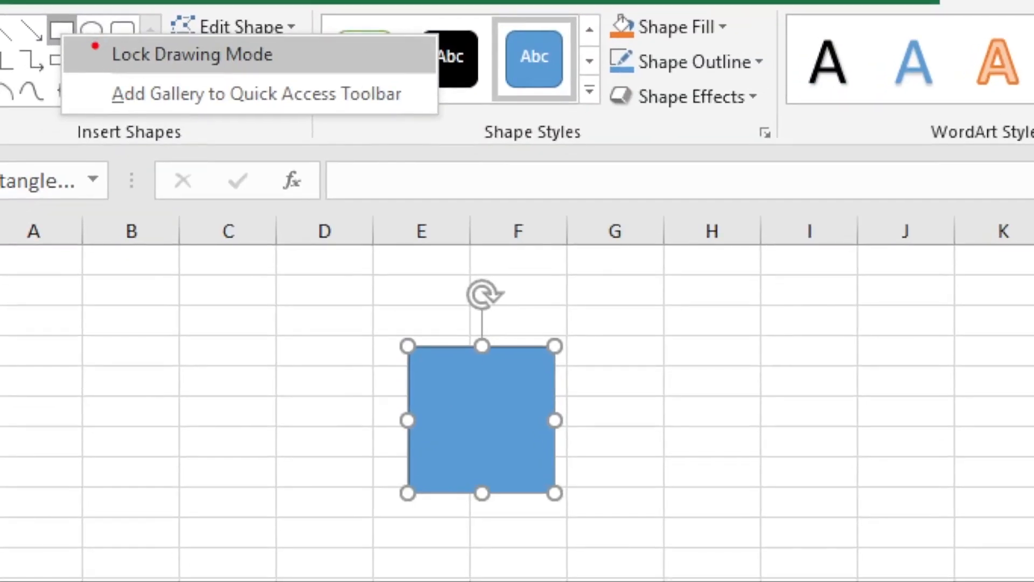
left_click(110, 53)
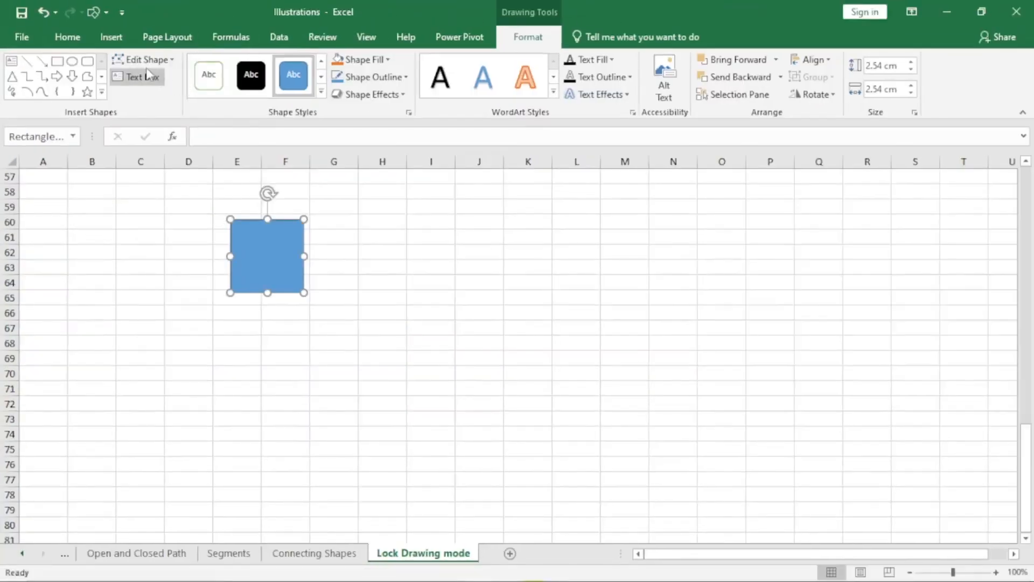
right_click(58, 65)
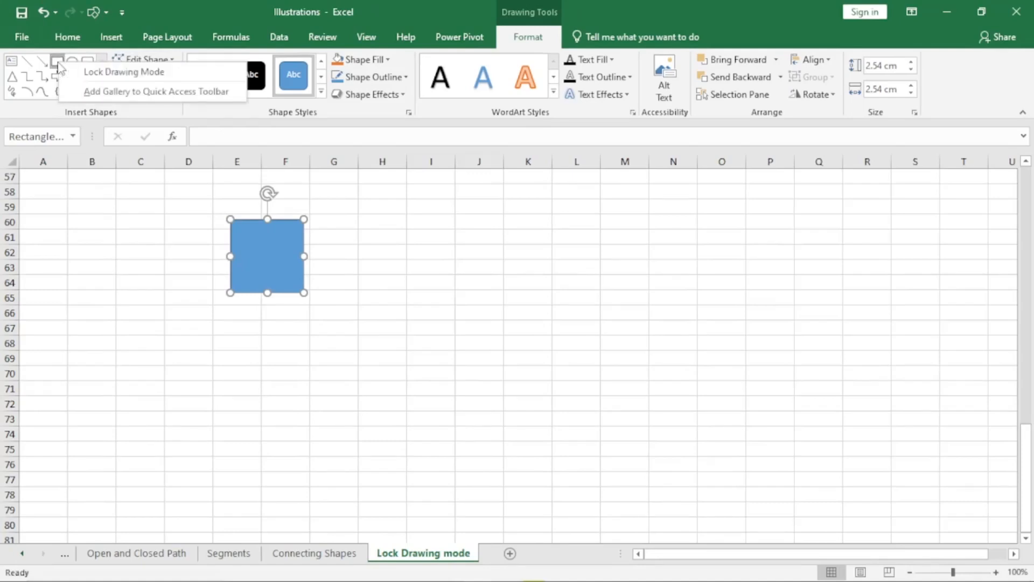
left_click(90, 76)
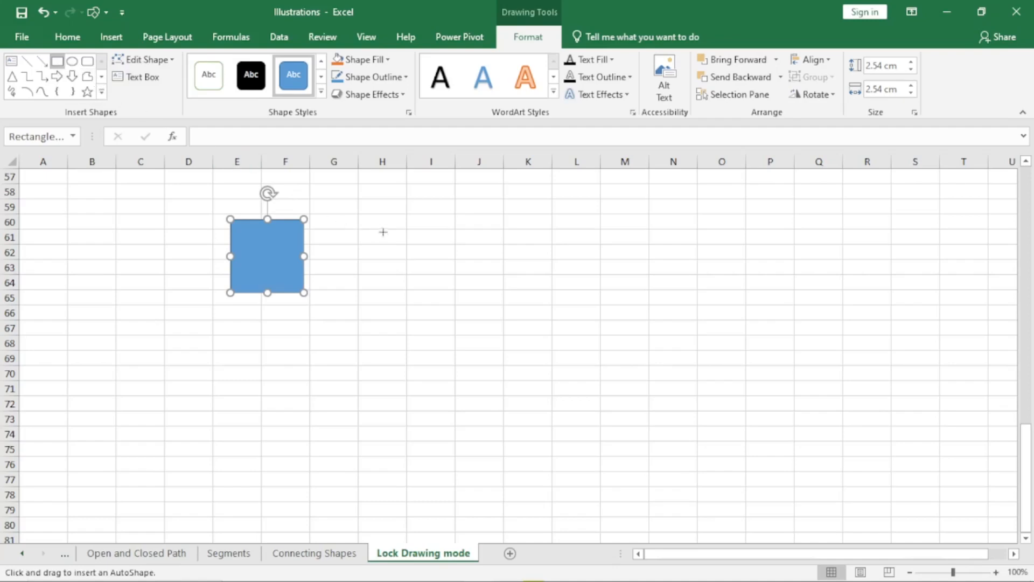
Place three more default-size squares in a row near row 61, around columns H, L and Q.
left_click(383, 232)
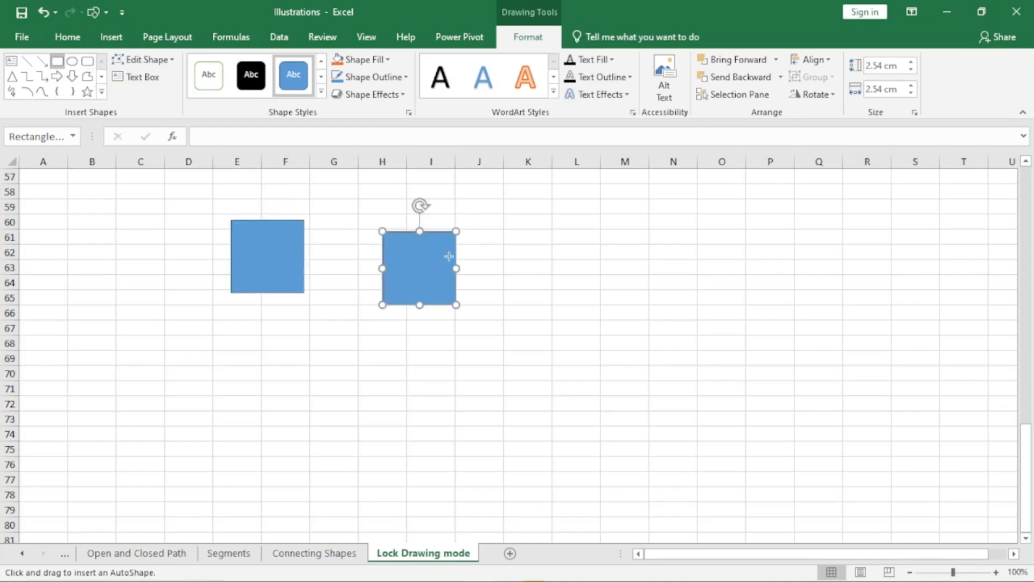
left_click(584, 228)
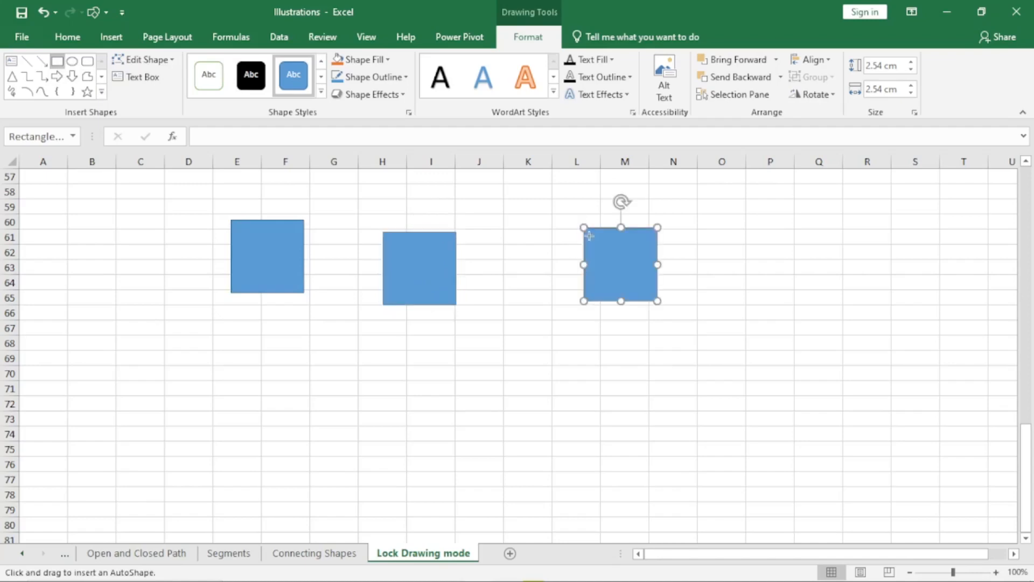
left_click(788, 231)
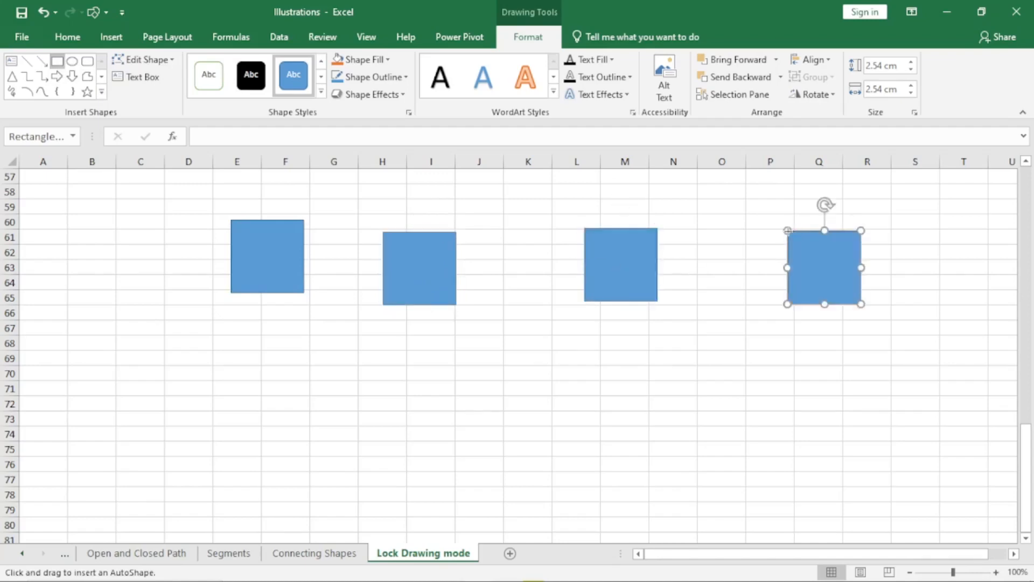
At row 70, place a default square in column C and draw rectangles about 5.4 × 2.4 cm from F and 7.7 × 4.2 cm from J.
scroll(153, 348, "down", 3)
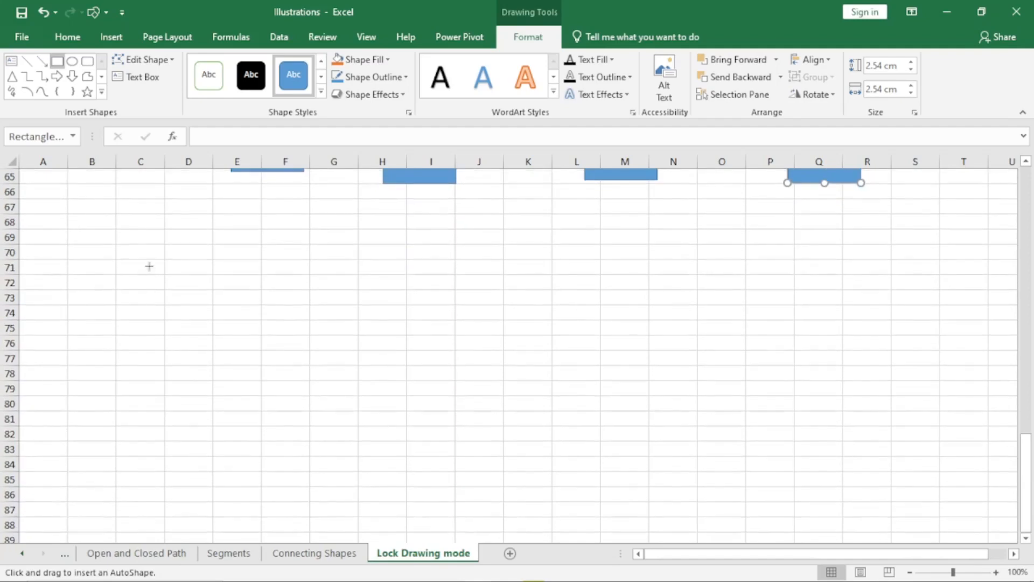
left_click(145, 245)
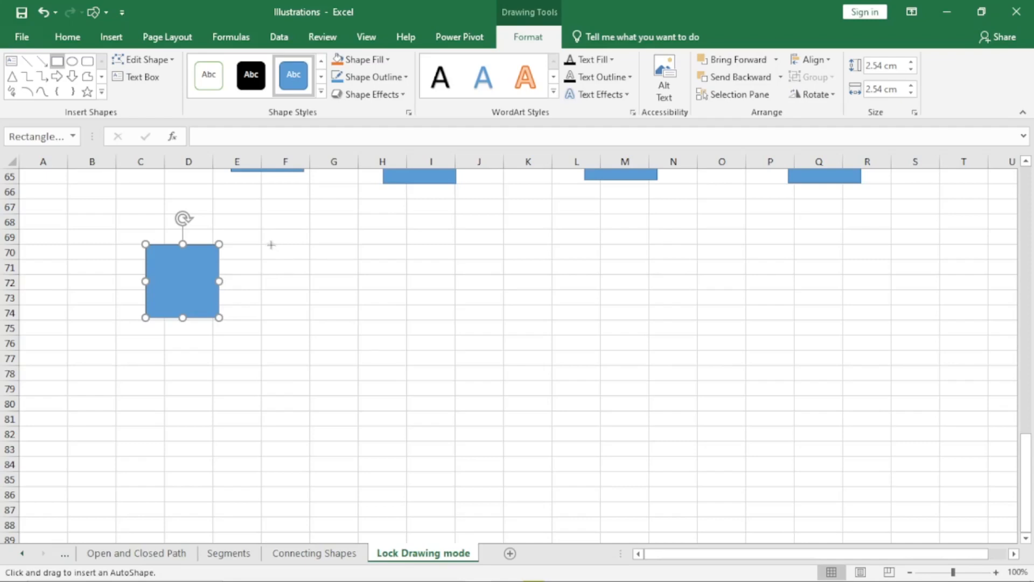
left_click_drag(271, 245, 427, 313)
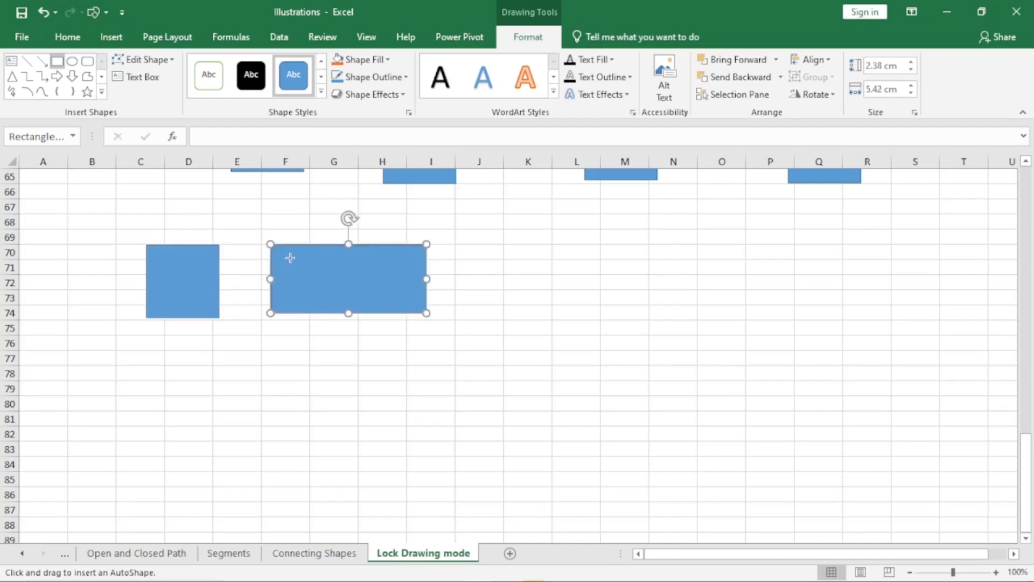
left_click_drag(485, 246, 705, 367)
Draw rectangles about 8.6 × 5.2 cm from D80 and 2.4 × 1 cm from K84, and exit the locked drawing mode.
scroll(576, 301, "down", 3)
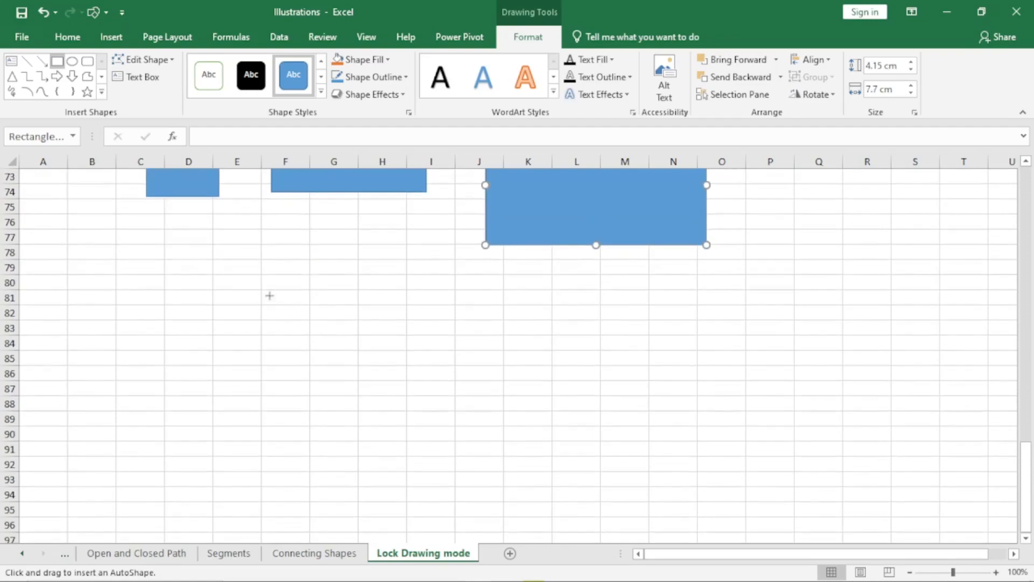
left_click_drag(185, 287, 430, 437)
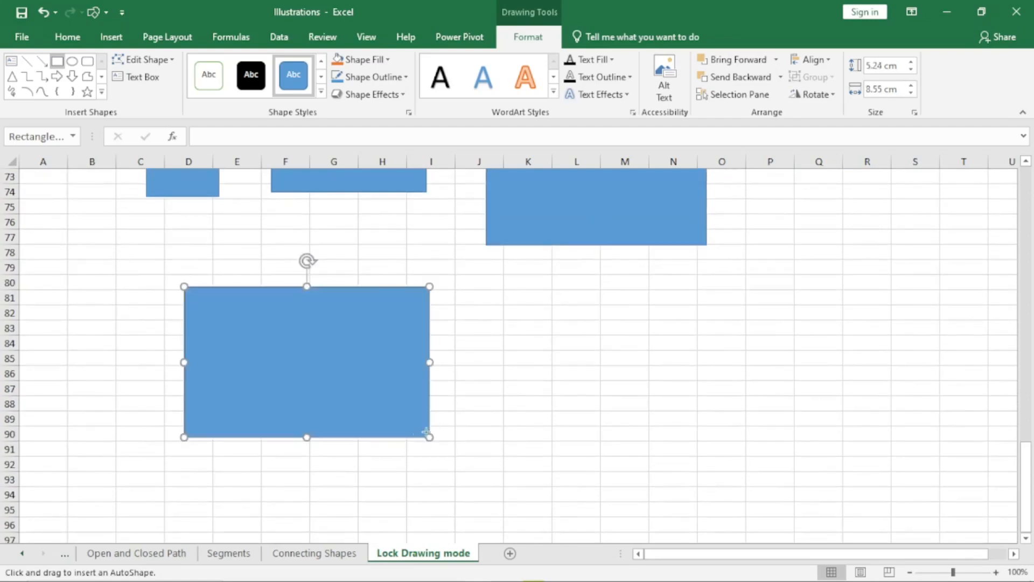
left_click_drag(522, 340, 591, 370)
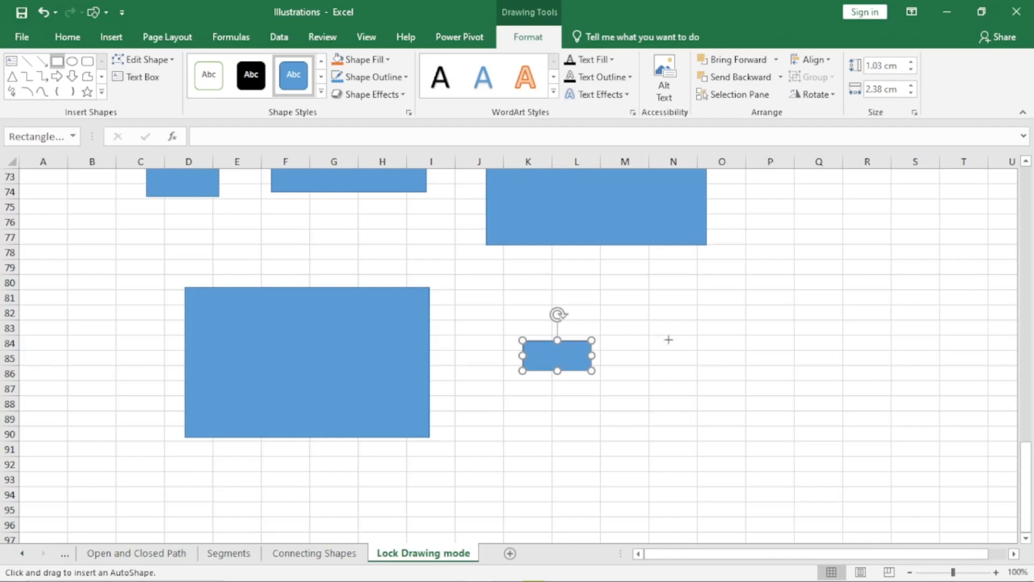
key("Escape")
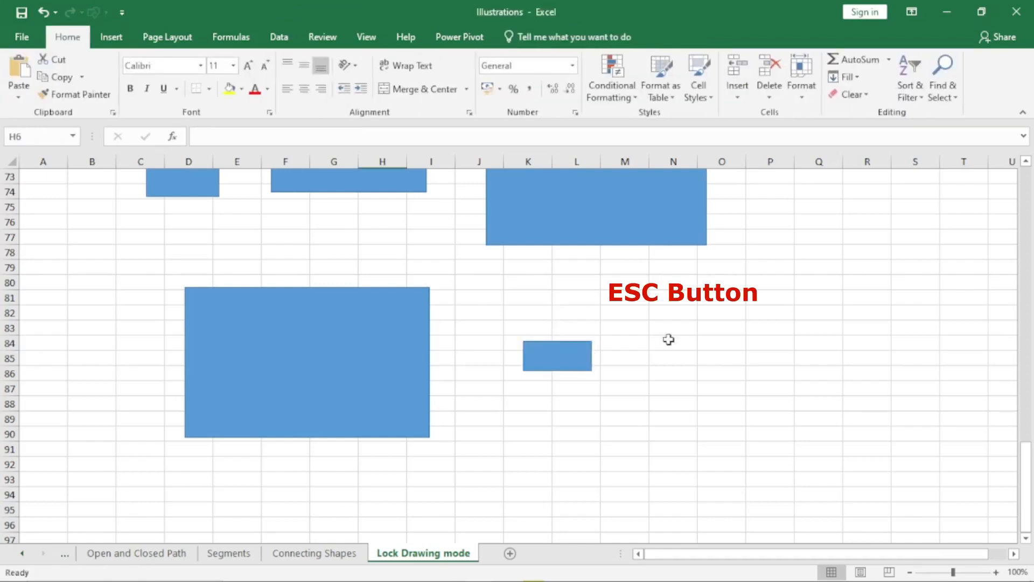